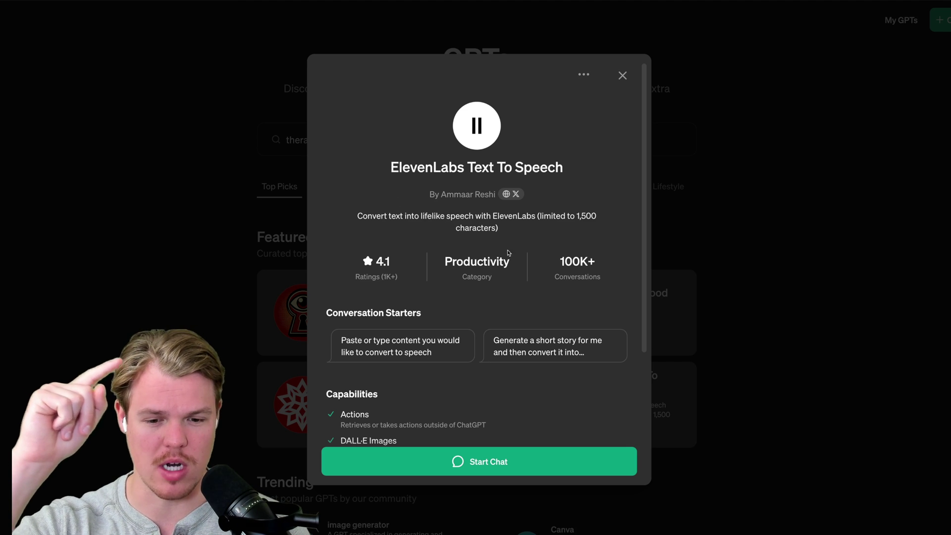
Step: Start the ElevenLabs chat and pick the 'Generate a short story…' starter to get an owl story
{"action": "left_click", "coordinate": [524, 458]}
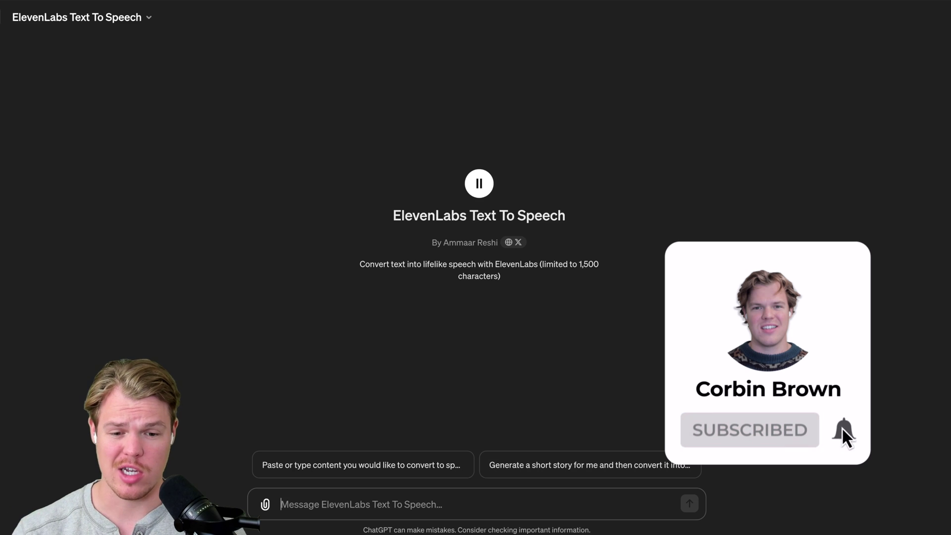
{"action": "left_click", "coordinate": [686, 461]}
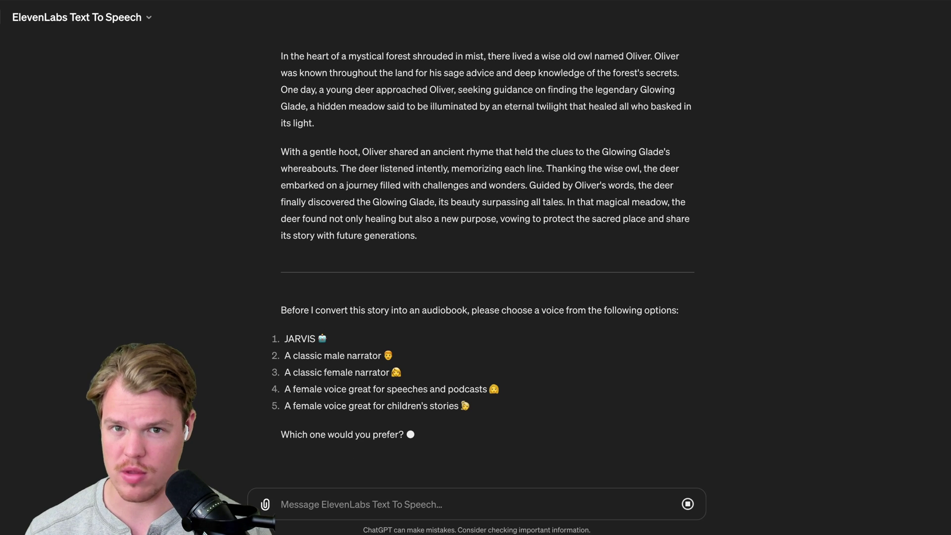
{"action": "left_click", "coordinate": [325, 500]}
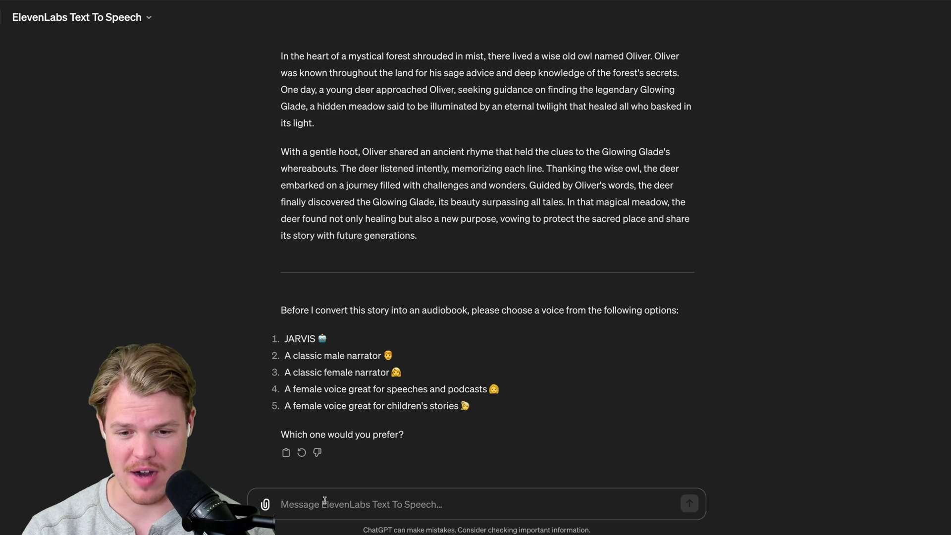
Step: Choose voice 4, the female speeches-and-podcasts voice, approve the conversion, and open the 0:52 audiobook
{"action": "type", "text": "4"}
{"action": "key", "text": "Return"}
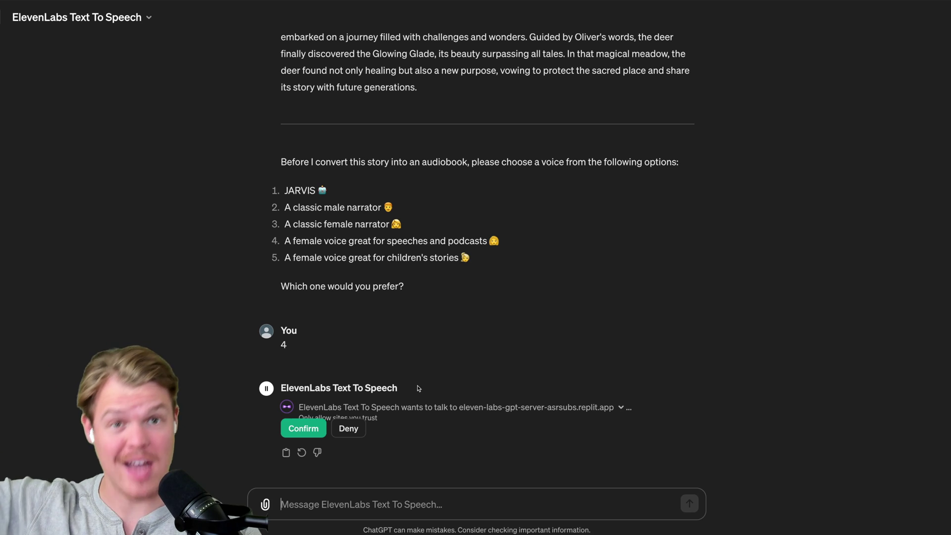
{"action": "left_click", "coordinate": [305, 433]}
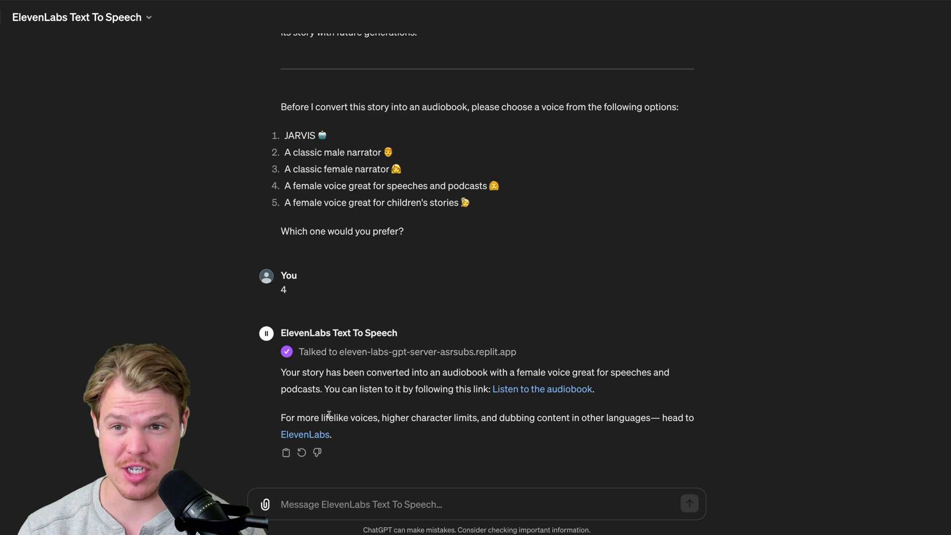
{"action": "left_click", "coordinate": [549, 390]}
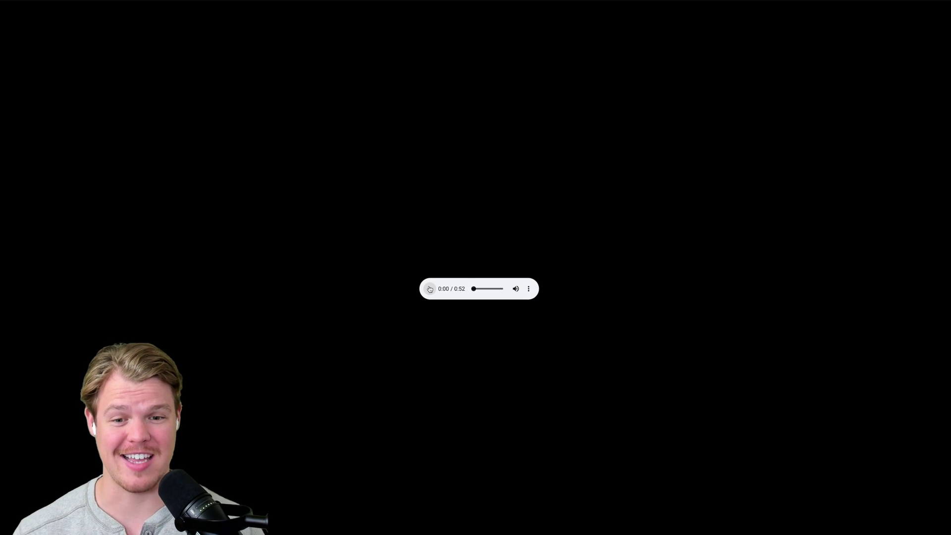
Step: Play the owl-story audiobook with the page zoomed in and pause it at 0:23
{"action": "left_click", "coordinate": [429, 288]}
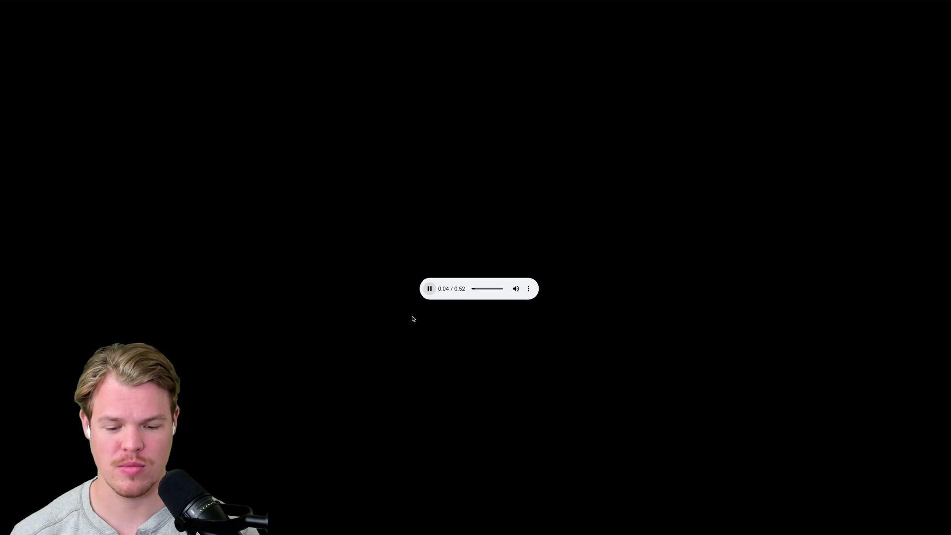
{"action": "key", "text": "ctrl+plus"}
{"action": "key", "text": "ctrl+plus"}
{"action": "key", "text": "ctrl+plus"}
{"action": "key", "text": "ctrl+plus"}
{"action": "key", "text": "ctrl+plus"}
{"action": "key", "text": "ctrl+plus"}
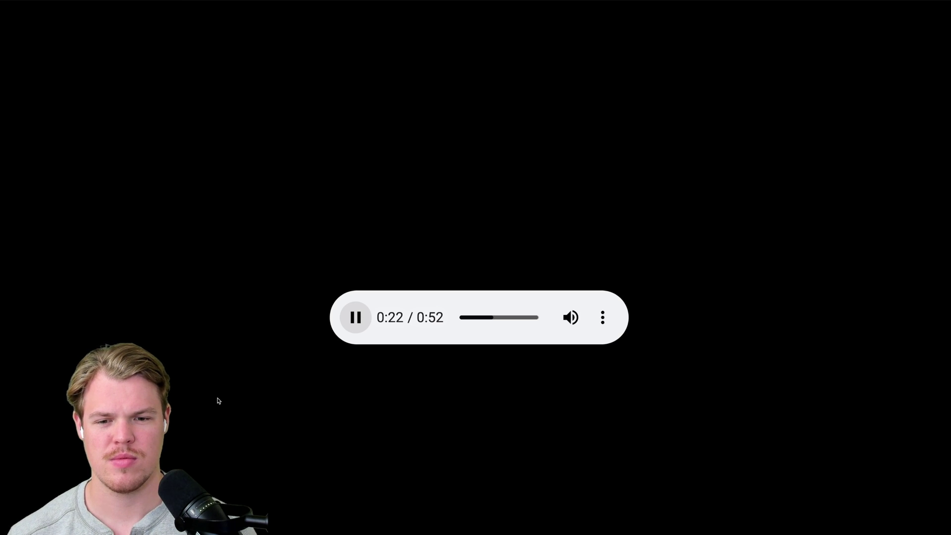
{"action": "left_click", "coordinate": [366, 324]}
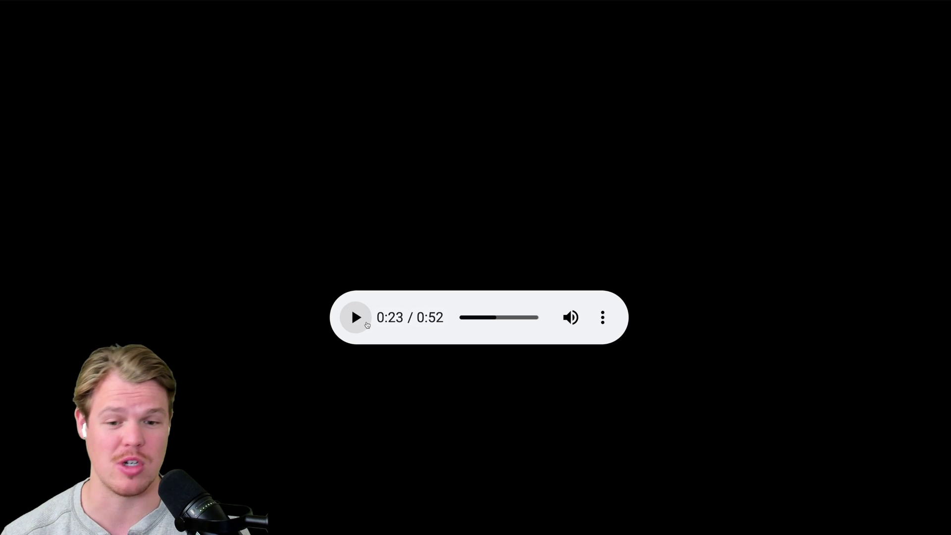
Step: Resume the audiobook, pause it at 0:44, and close the player tab to return to ChatGPT
{"action": "left_click", "coordinate": [356, 318]}
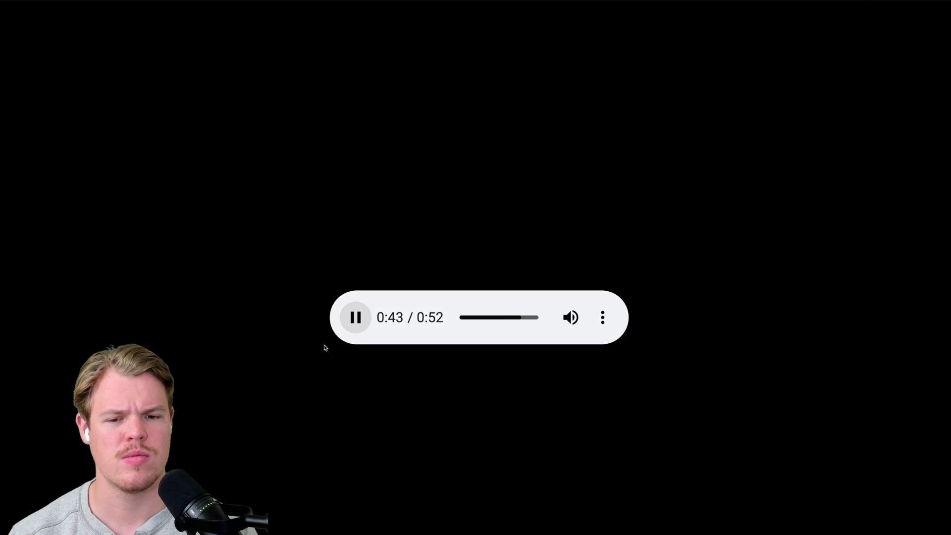
{"action": "left_click", "coordinate": [356, 317]}
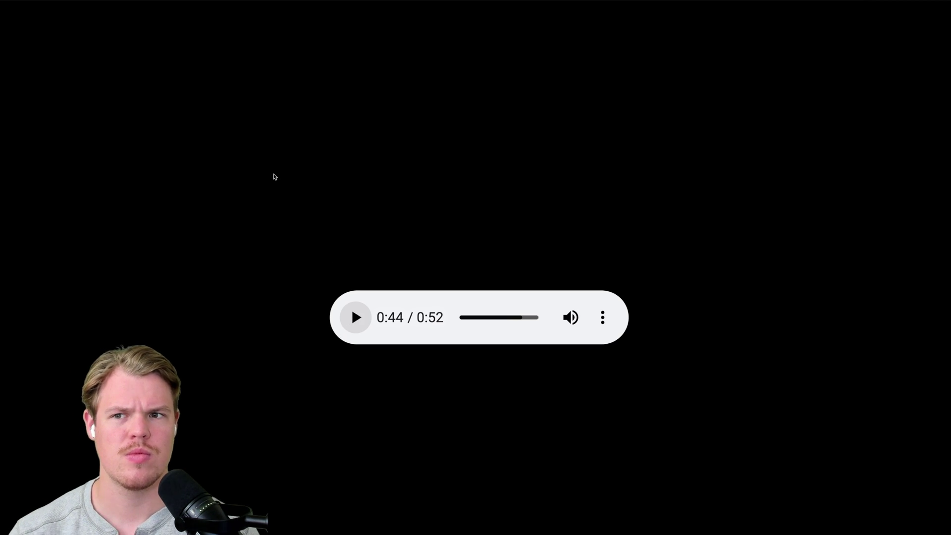
{"action": "key", "text": "ctrl+w"}
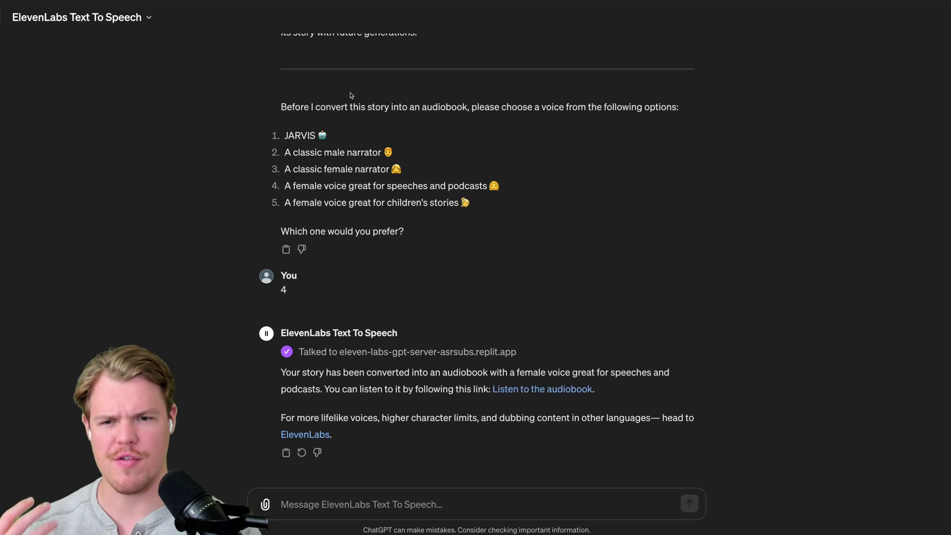
Step: Type a story about a penguin who flies planes in the mountains to a place full of fish
{"action": "scroll", "coordinate": [351, 149], "scroll_direction": "up", "scroll_amount": 4}
{"action": "scroll", "coordinate": [342, 297], "scroll_direction": "down", "scroll_amount": 4}
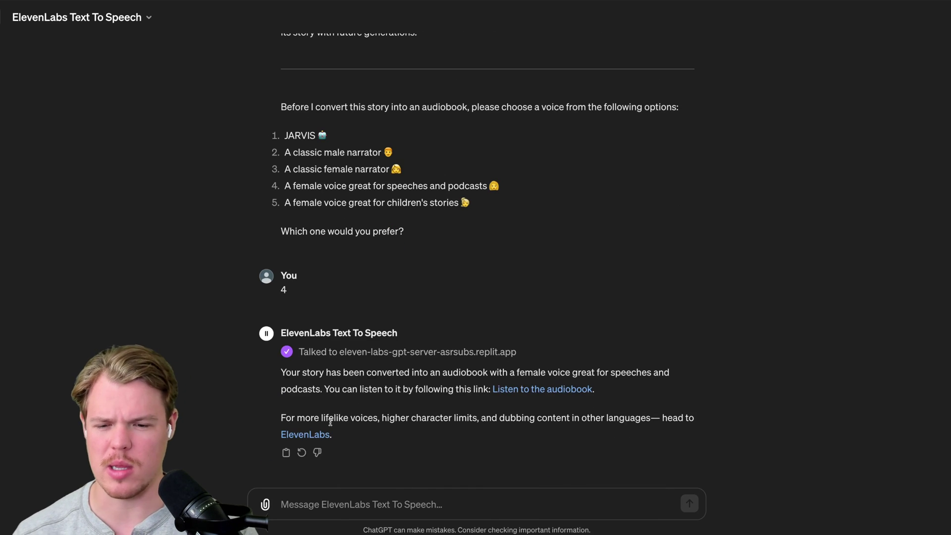
{"action": "left_click", "coordinate": [334, 513]}
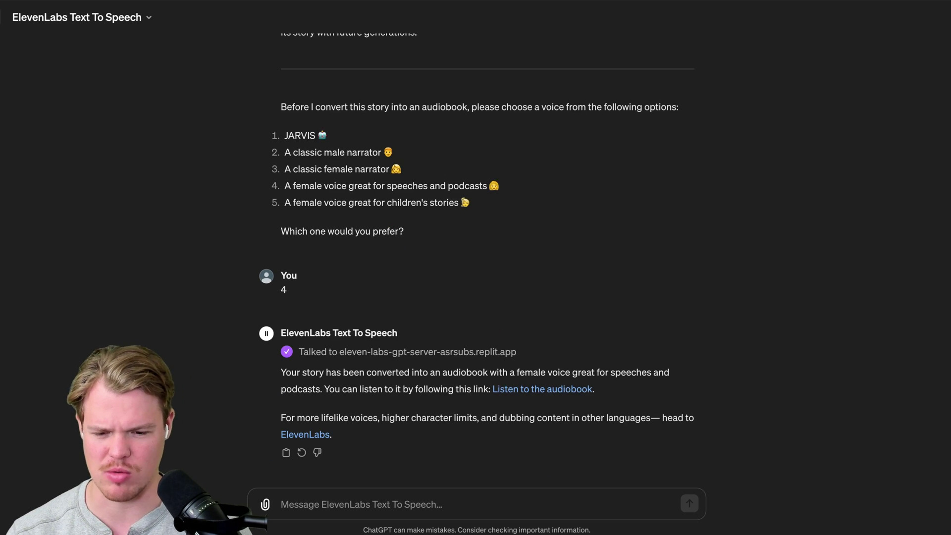
{"action": "left_click", "coordinate": [301, 497]}
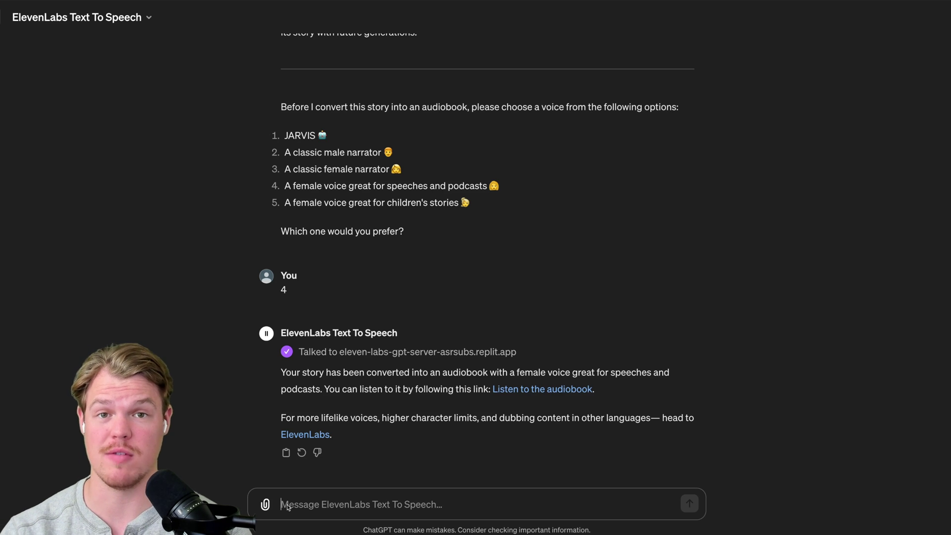
{"action": "type", "text": "I am pen"}
{"action": "type", "text": "guin that gf"}
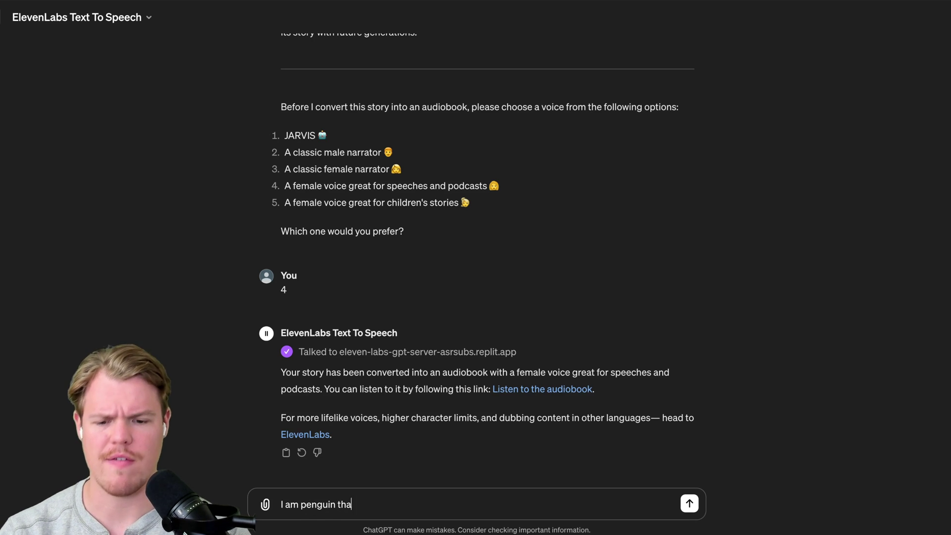
{"action": "key", "text": "BackSpace"}
{"action": "type", "text": "flys planes in the m"}
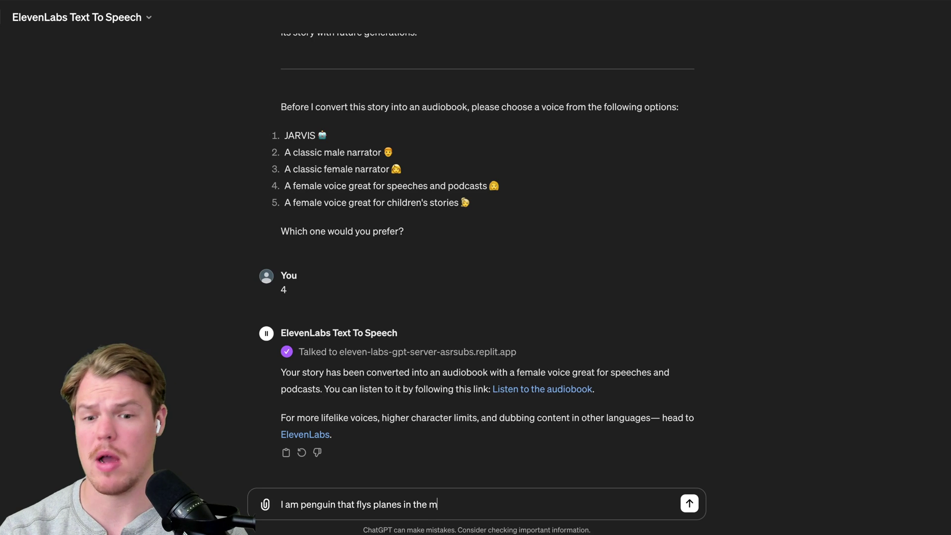
{"action": "type", "text": "ountains to"}
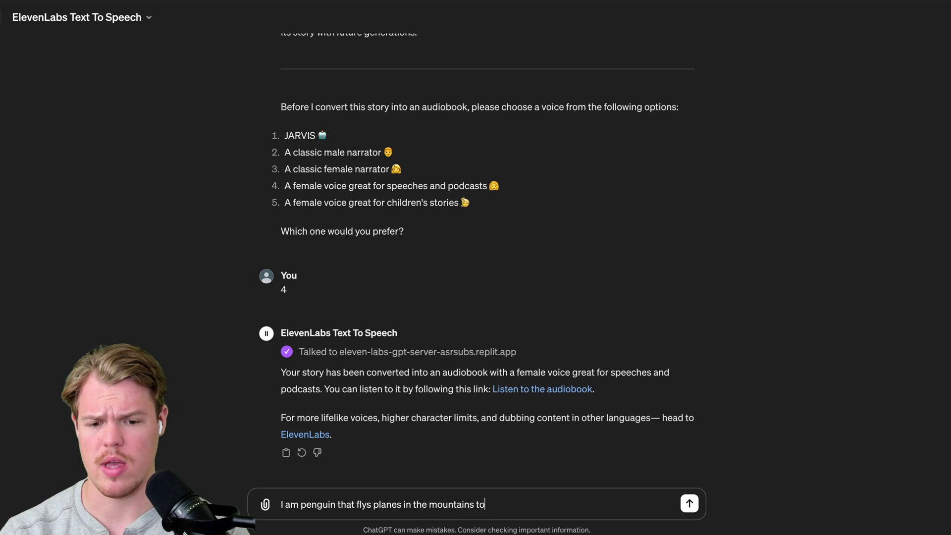
{"action": "type", "text": " a great place w"}
{"action": "type", "text": "here I can eat all th"}
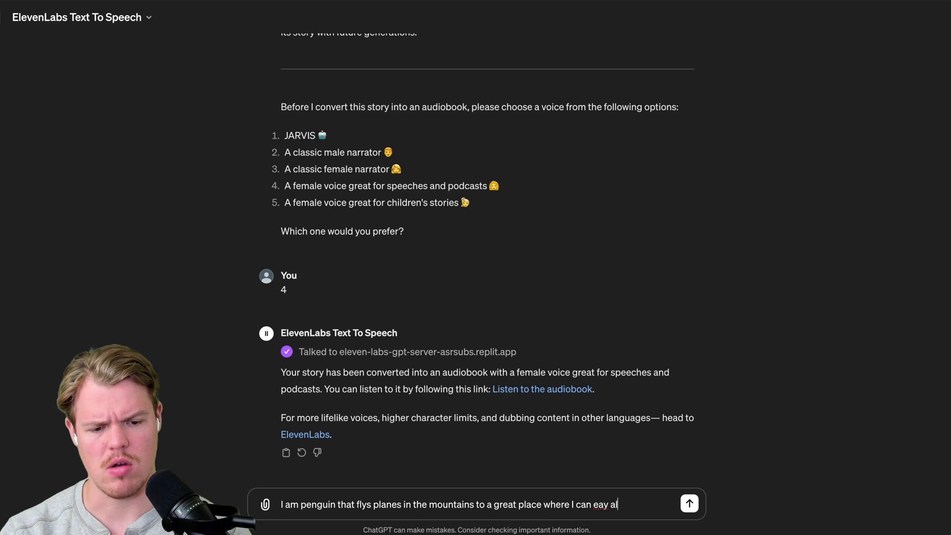
{"action": "type", "text": "e fish and ht"}
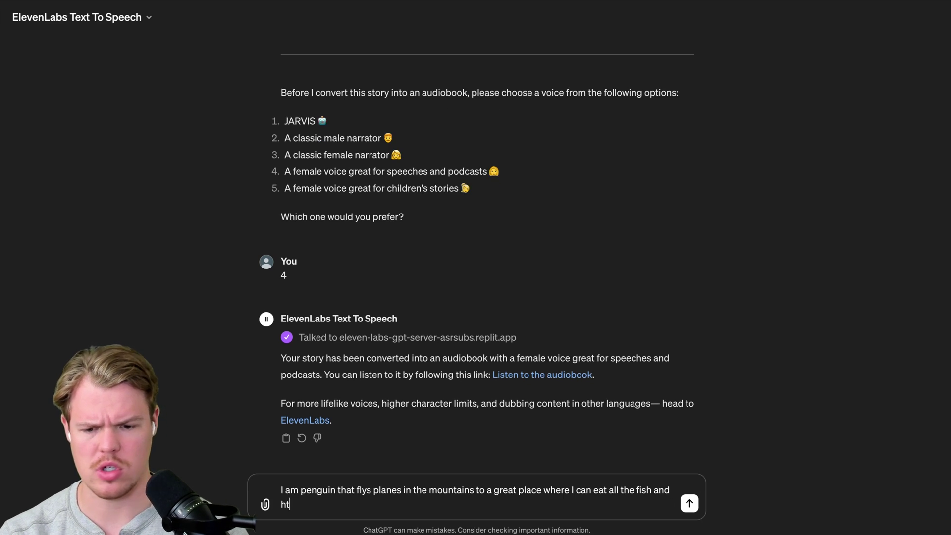
{"action": "key", "text": "BackSpace"}
{"action": "key", "text": "BackSpace"}
{"action": "type", "text": "the fish ride sn"}
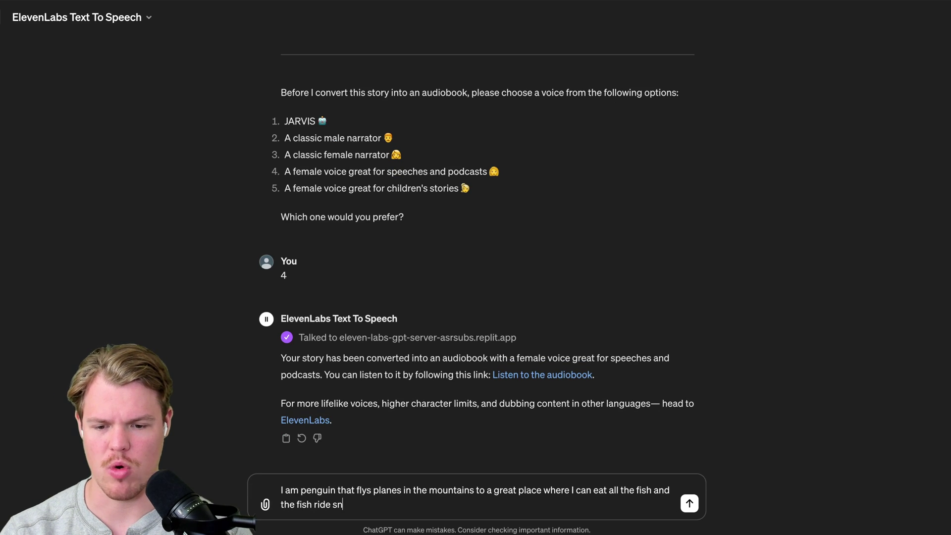
{"action": "type", "text": "owboards."}
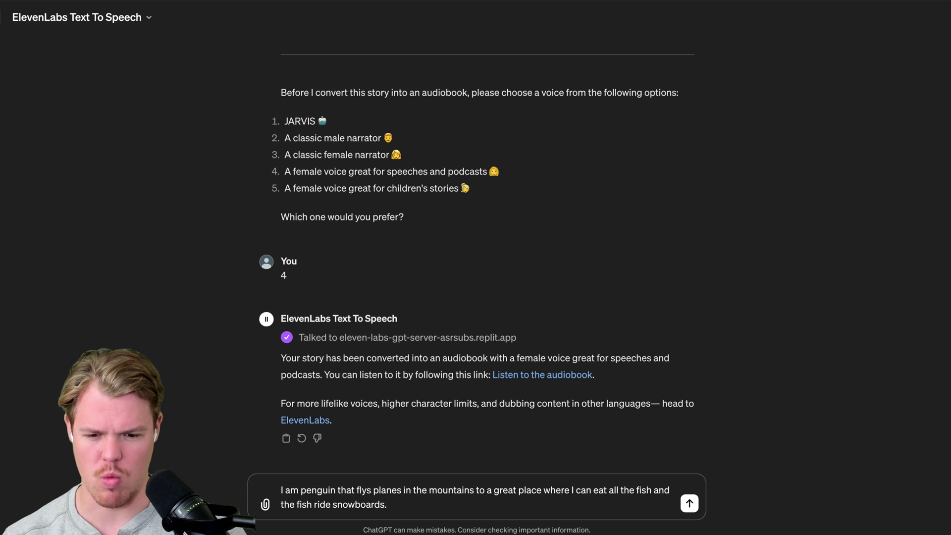
Step: Prepend 'Ok lets do the voice for this:' above the penguin story and send it
{"action": "left_click", "coordinate": [277, 490]}
{"action": "key", "text": "shift+Return"}
{"action": "key", "text": "shift+Return"}
{"action": "key", "text": "Up"}
{"action": "key", "text": "Up"}
{"action": "type", "text": "Ok lets do the voice for this:"}
{"action": "key", "text": "Return"}
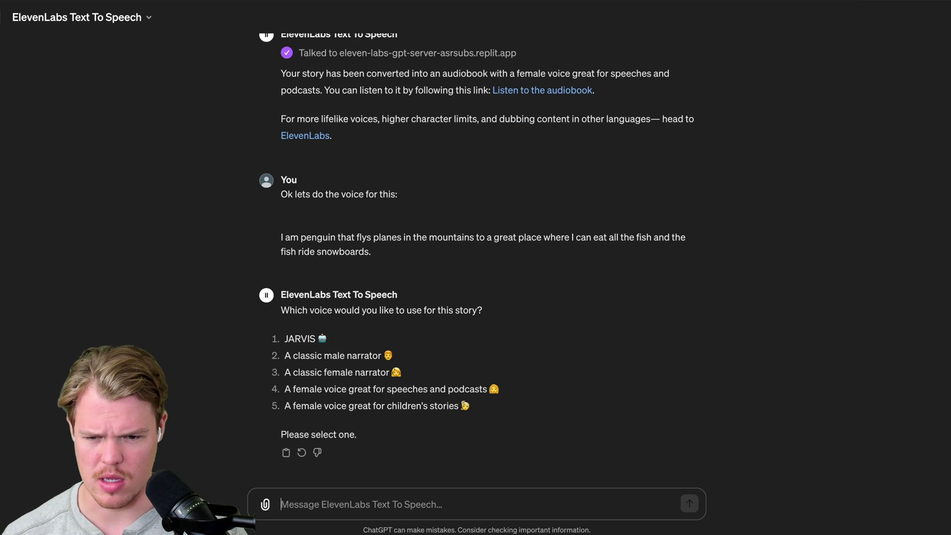
Step: Choose voice 1, JARVIS, approve the conversion, and open the penguin-story audiobook
{"action": "type", "text": "1"}
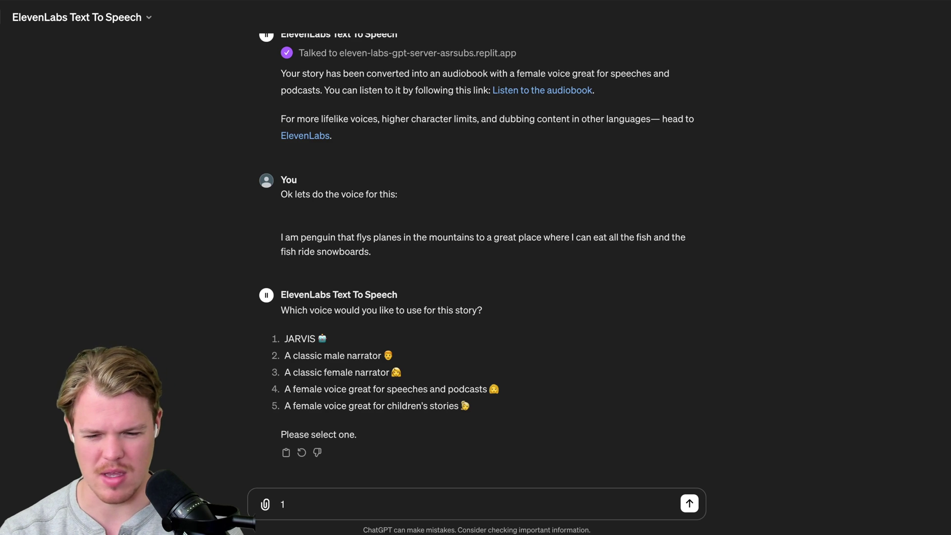
{"action": "key", "text": "Return"}
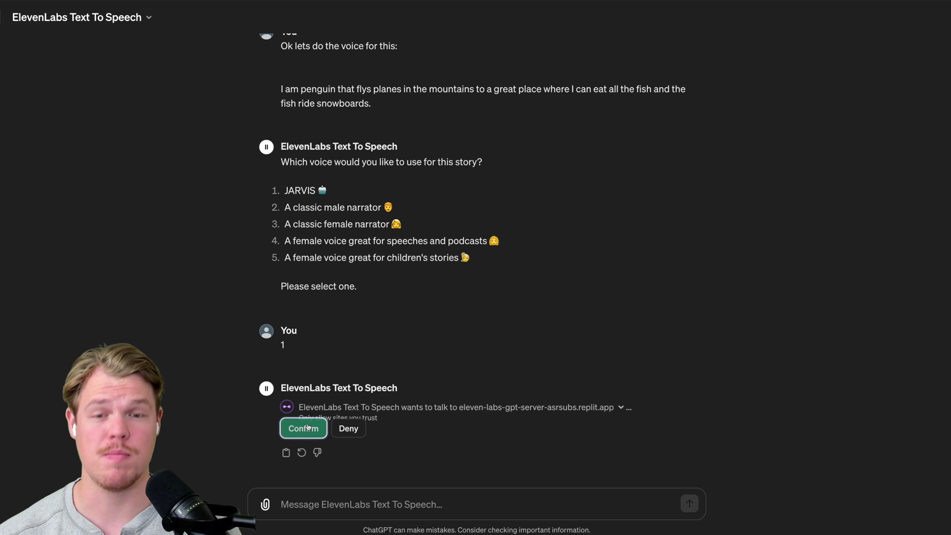
{"action": "left_click", "coordinate": [308, 427]}
{"action": "left_click", "coordinate": [388, 389]}
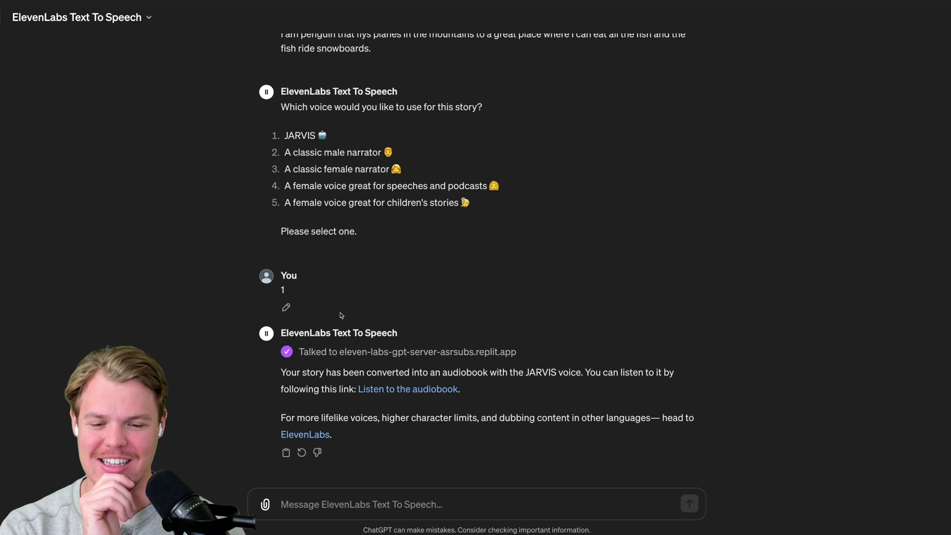
{"action": "left_click", "coordinate": [371, 388]}
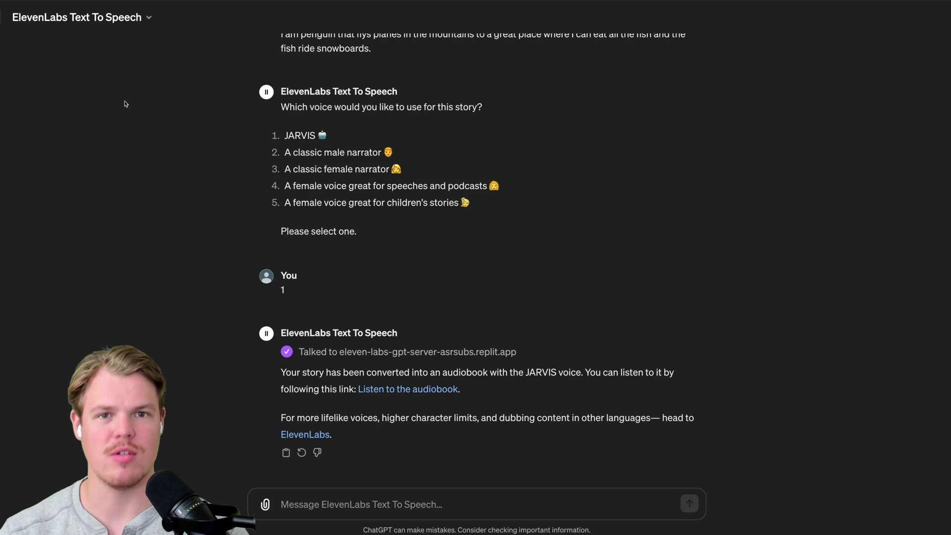
Step: Send 'Ok say this in a jarvis voice:' with the 'I was meant to be new' passage and approve conversion
{"action": "scroll", "coordinate": [164, 232], "scroll_direction": "up", "scroll_amount": 2}
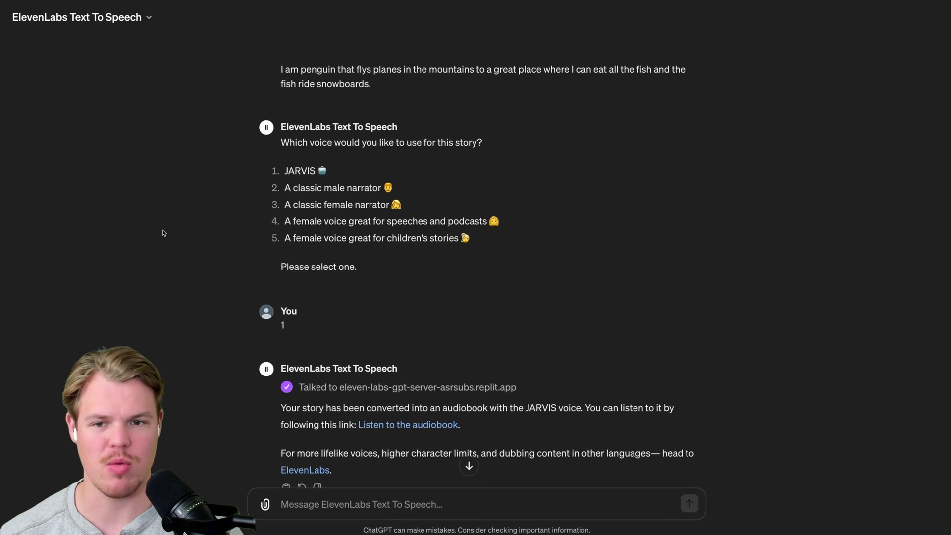
{"action": "scroll", "coordinate": [164, 232], "scroll_direction": "down", "scroll_amount": 2}
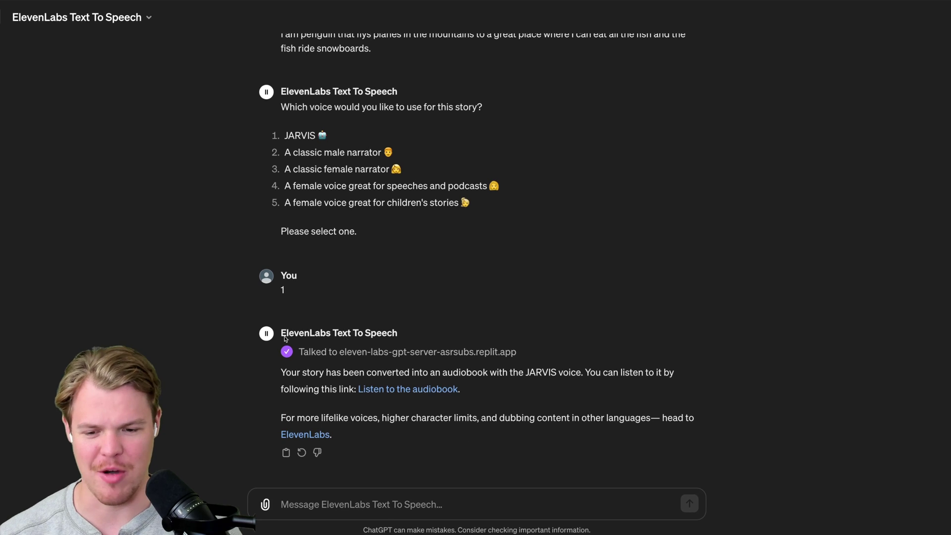
{"action": "left_click", "coordinate": [321, 513]}
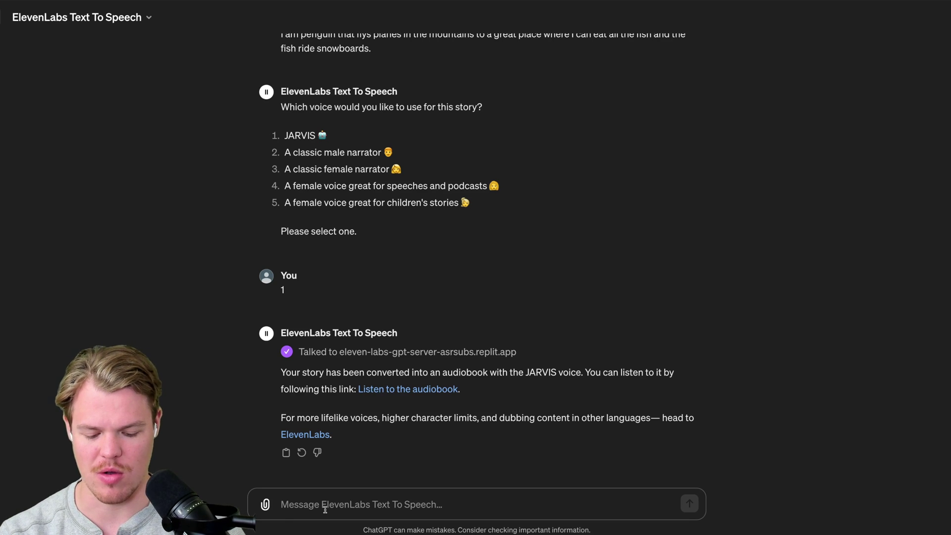
{"action": "type", "text": "Ok say this in a jarvis"}
{"action": "key", "text": "Return"}
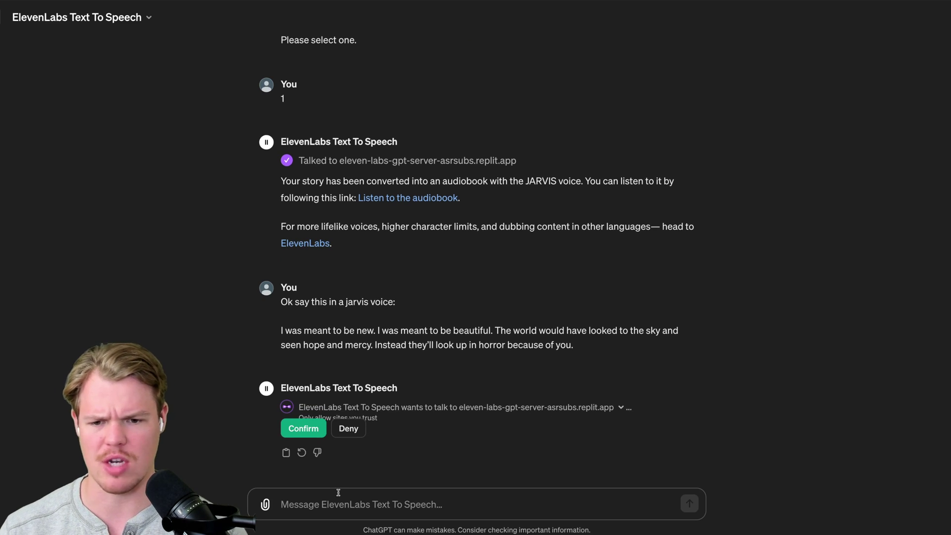
{"action": "left_click", "coordinate": [303, 428]}
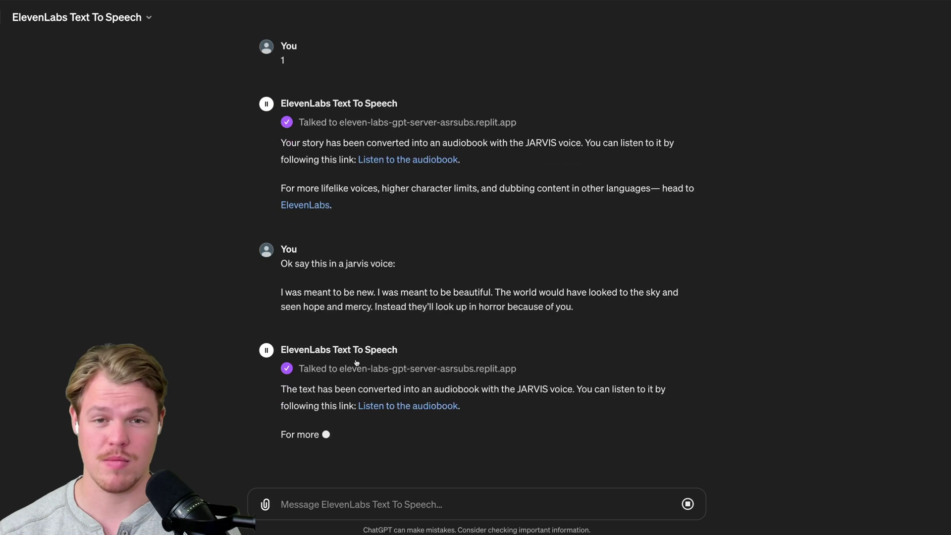
Step: Open the 8-second JARVIS audiobook of the 'I was meant to be new' passage
{"action": "left_click", "coordinate": [421, 390]}
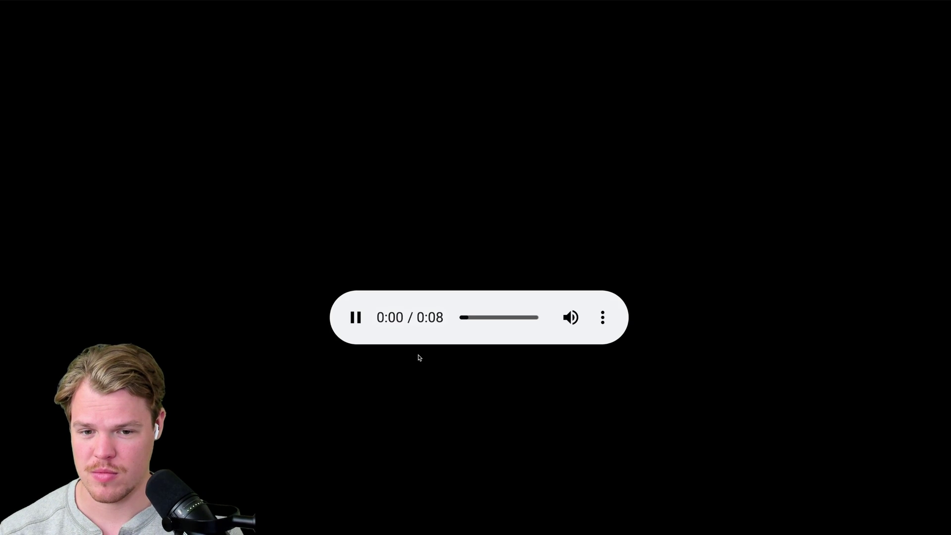